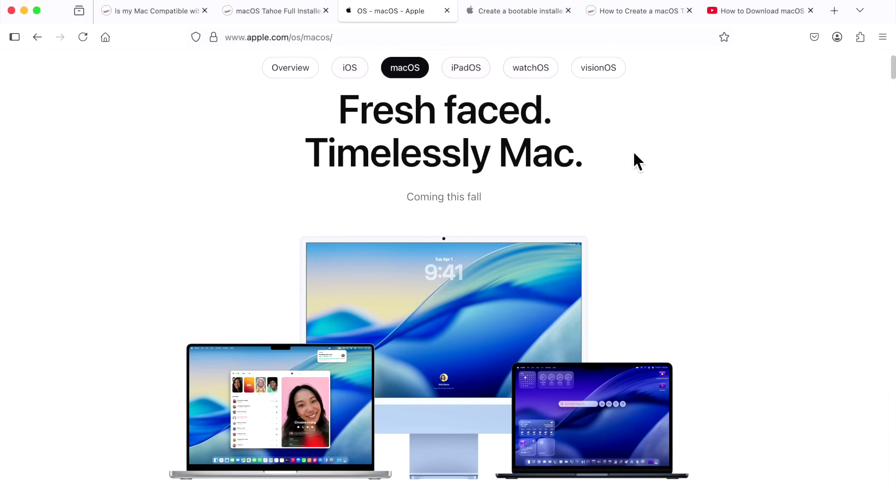
- Switch tabs to bring up Apple's 'How to download and install macOS' support article
{"action": "left_click", "coordinate": [306, 15]}
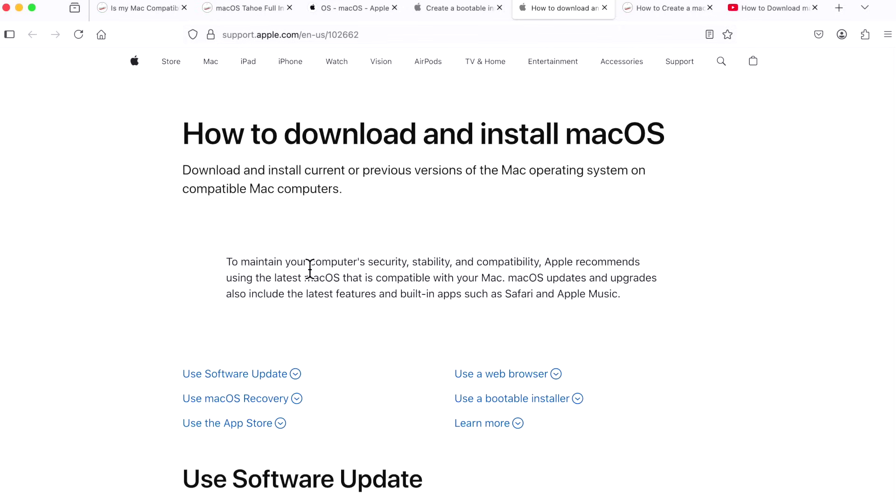
- Go back to the 'Create a bootable installer' article with Ctrl+Shift+Tab and scroll down through it
{"action": "key", "text": "ctrl+shift+Tab"}
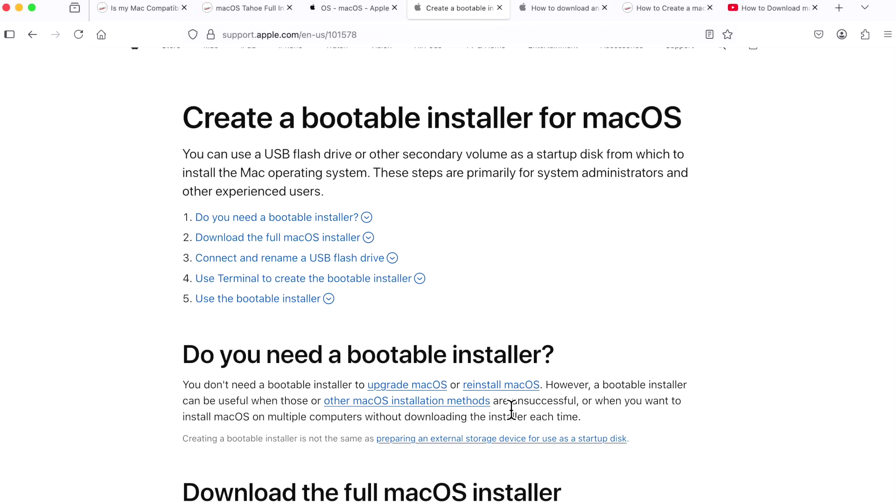
{"action": "scroll", "coordinate": [511, 410], "scroll_direction": "down", "scroll_amount": 3}
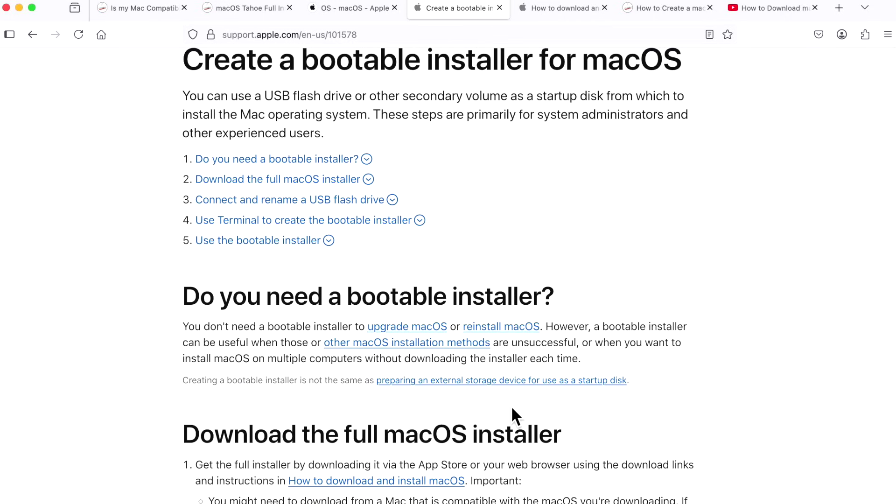
{"action": "scroll", "coordinate": [512, 409], "scroll_direction": "down", "scroll_amount": 5}
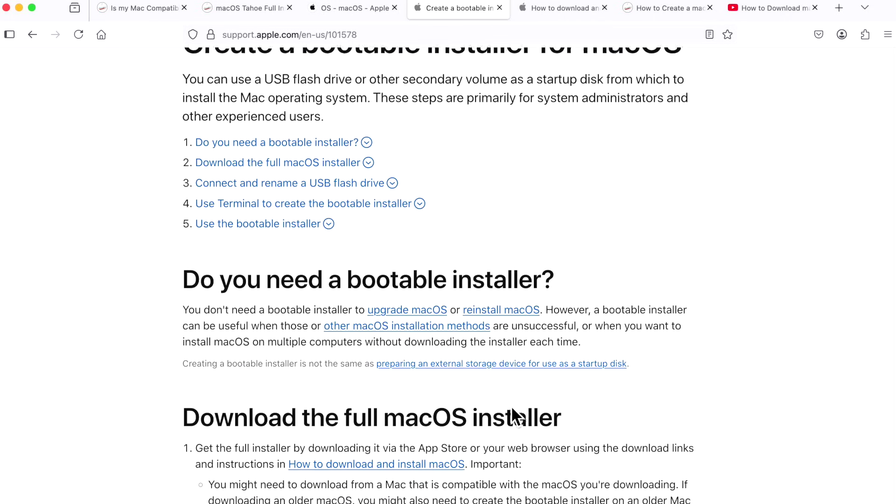
{"action": "scroll", "coordinate": [511, 410], "scroll_direction": "down", "scroll_amount": 5}
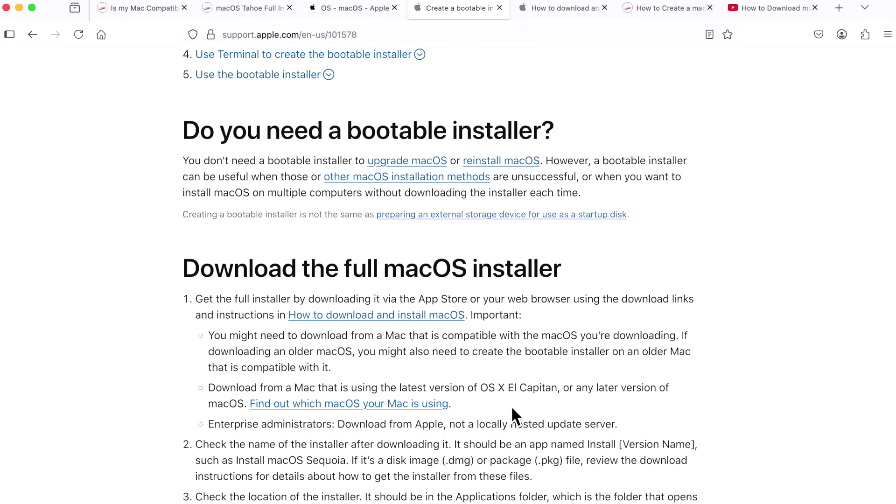
{"action": "scroll", "coordinate": [512, 409], "scroll_direction": "down", "scroll_amount": 3}
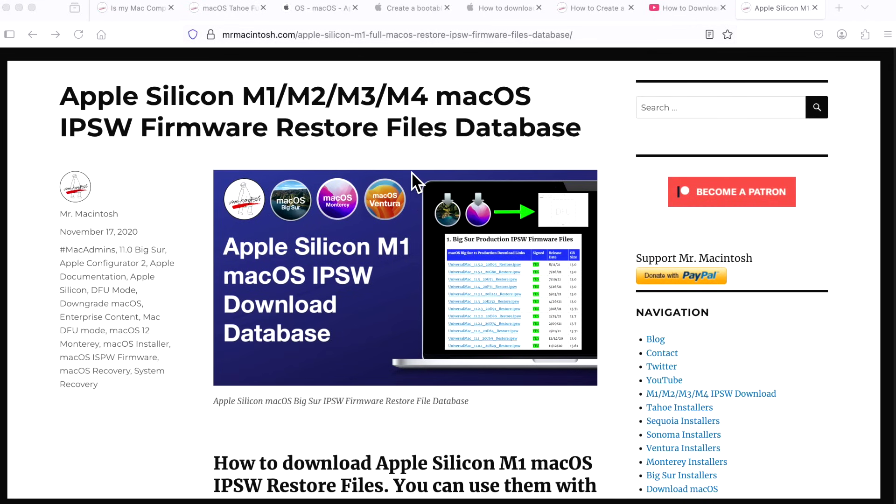
- Scroll down the Apple Silicon IPSW firmware restore files database page
{"action": "scroll", "coordinate": [400, 172], "scroll_direction": "down", "scroll_amount": 20}
{"action": "scroll", "coordinate": [399, 171], "scroll_direction": "down", "scroll_amount": 1}
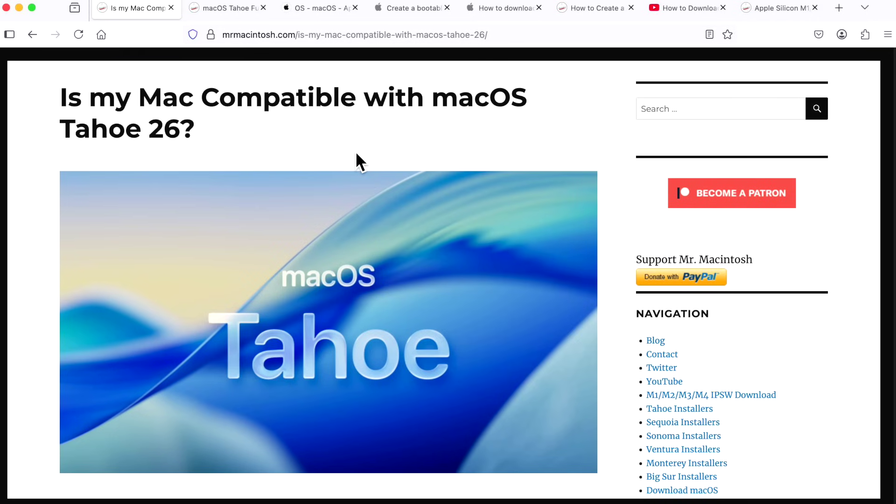
- Switch to the macOS Tahoe Full Installer Database showing BETA 26.0 build 25A5279m
{"action": "left_click", "coordinate": [243, 14]}
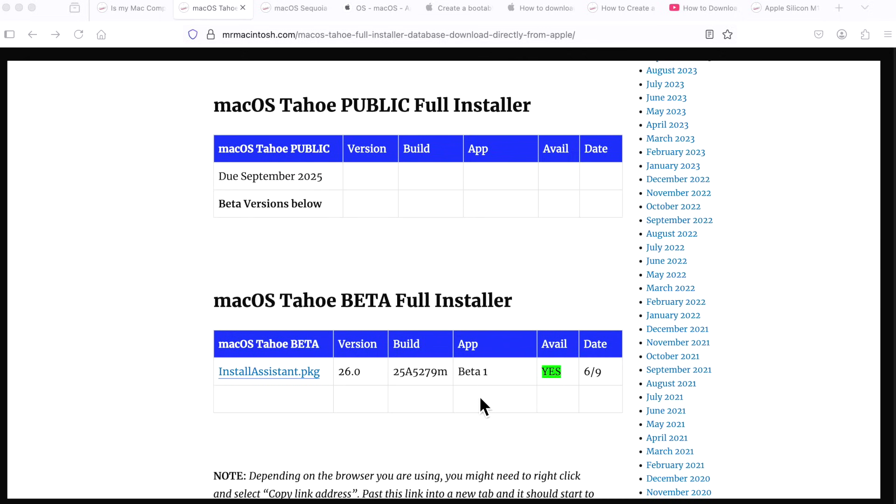
- Check the macOS Sequoia installer table, return to the Tahoe table, and bring up SUS Inspector
{"action": "left_click", "coordinate": [300, 5]}
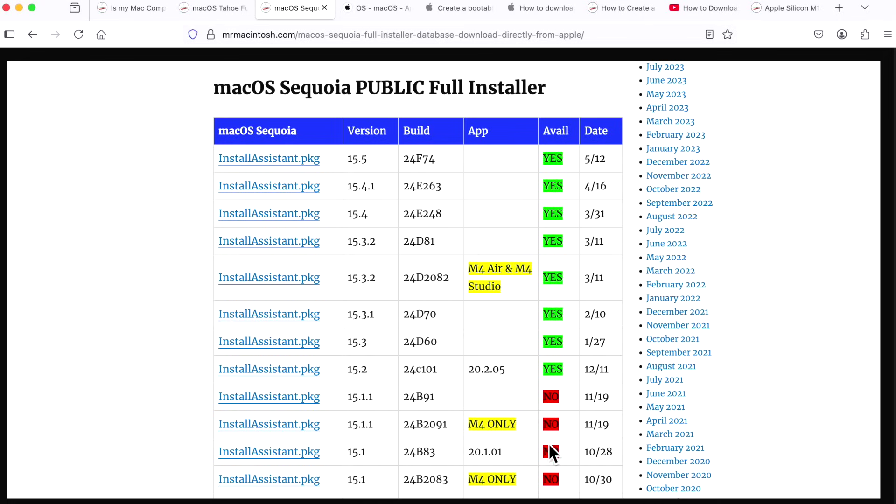
{"action": "left_click", "coordinate": [232, 7]}
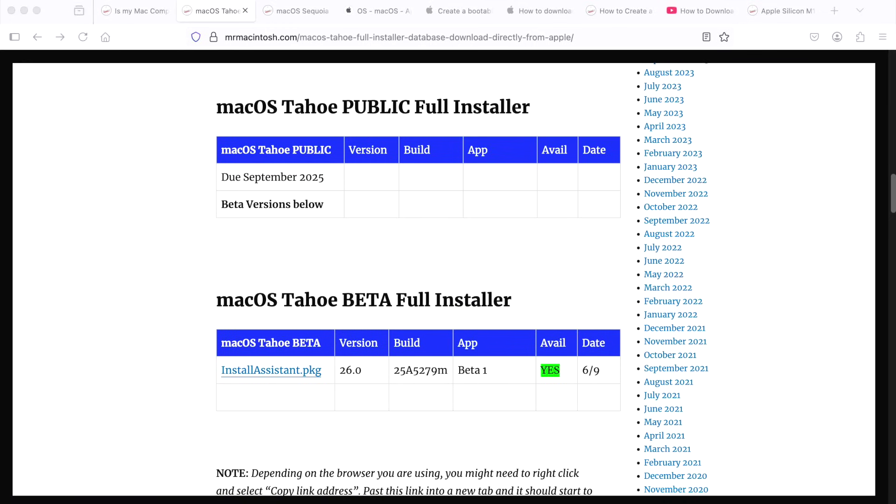
{"action": "left_click", "coordinate": [444, 494]}
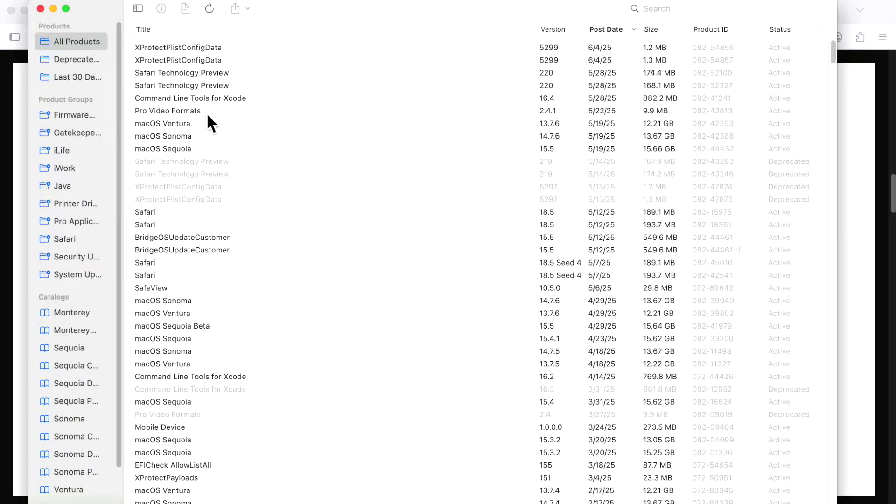
- Copy the InstallAssistant.pkg URL from macOS Sequoia 15.5's packages, then close and hide SUS Inspector
{"action": "double_click", "coordinate": [178, 149]}
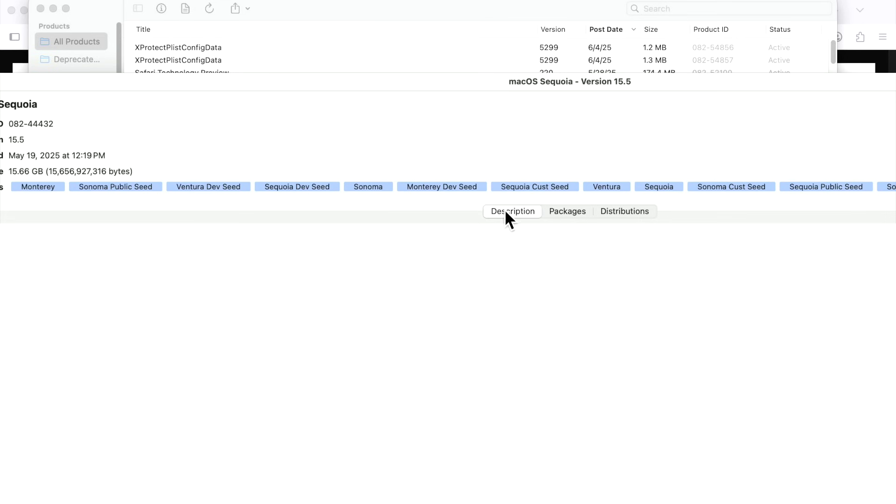
{"action": "left_click", "coordinate": [581, 210]}
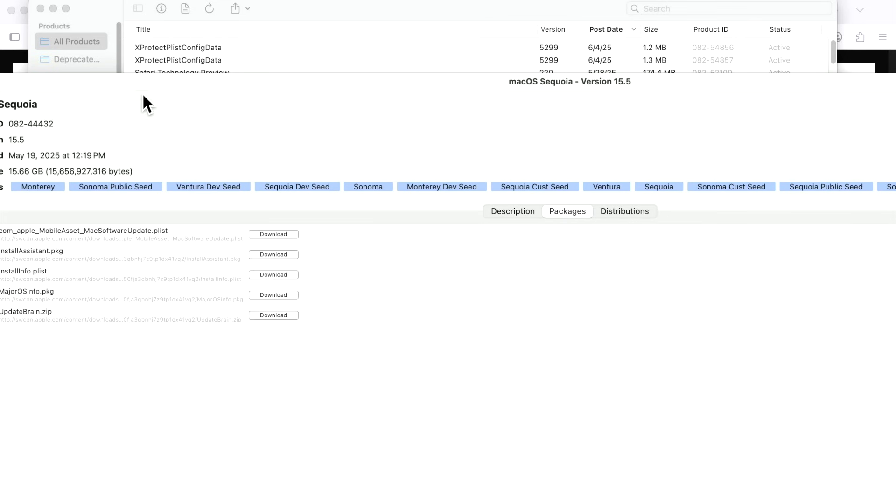
{"action": "left_click_drag", "start_coordinate": [144, 94], "coordinate": [234, 92]}
{"action": "right_click", "coordinate": [163, 255]}
{"action": "left_click", "coordinate": [189, 256]}
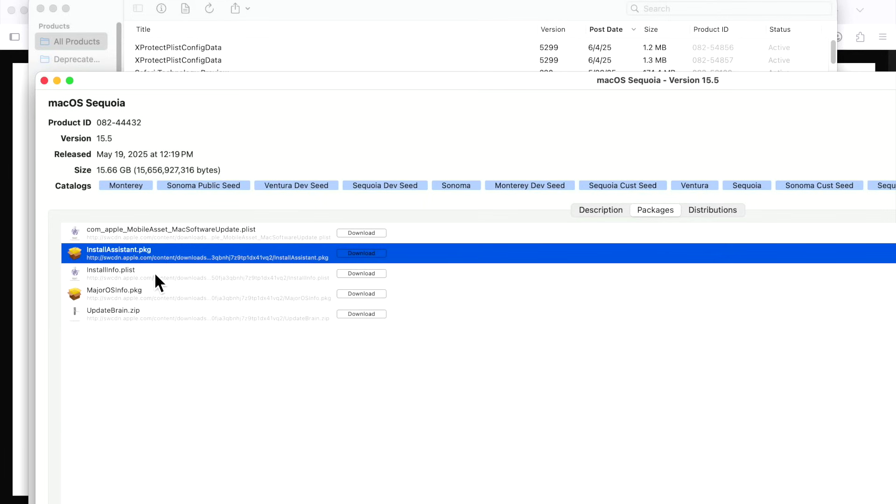
{"action": "left_click", "coordinate": [45, 81]}
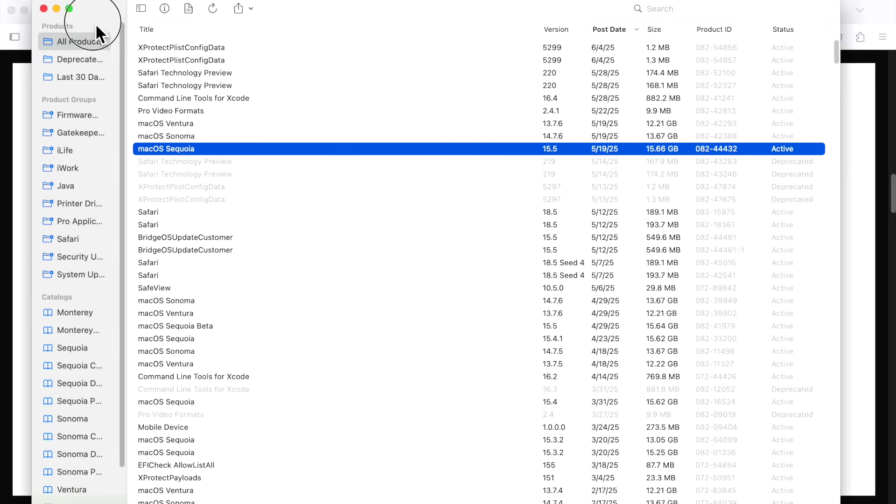
{"action": "left_click_drag", "start_coordinate": [96, 24], "coordinate": [93, 41]}
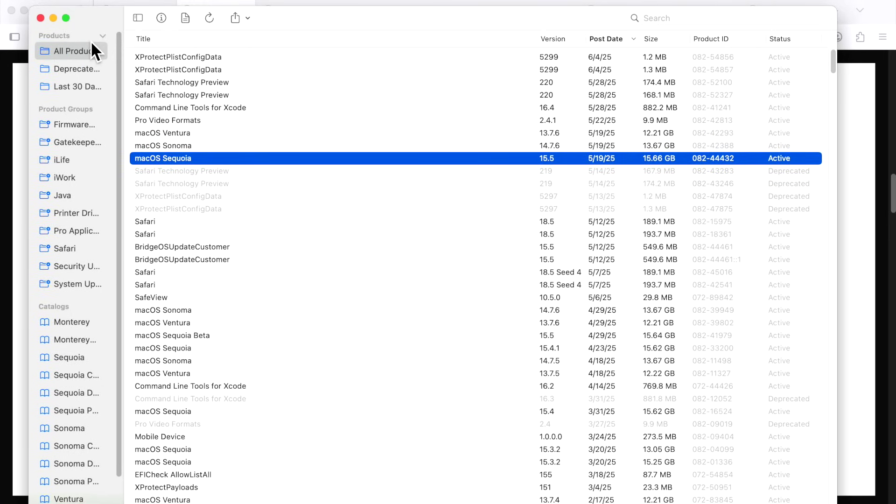
{"action": "key", "text": "super+q"}
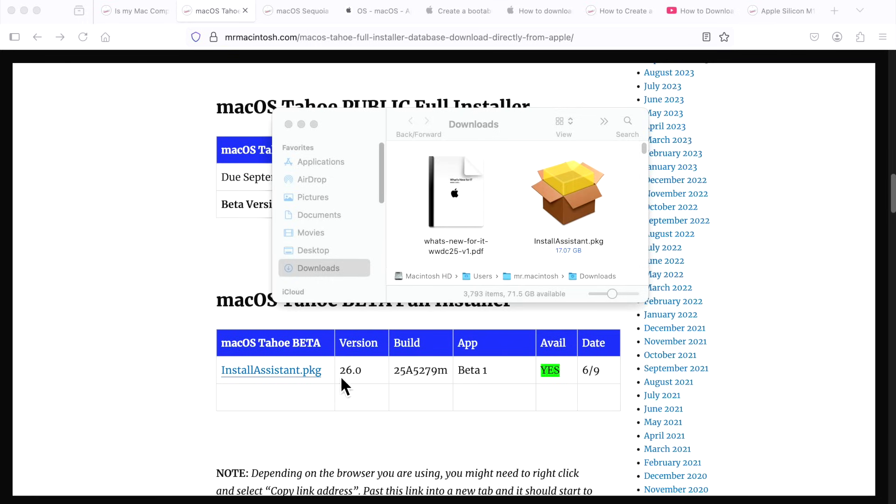
- Launch InstallAssistant.pkg from Downloads in the Installer and move its window into view
{"action": "left_click", "coordinate": [583, 208]}
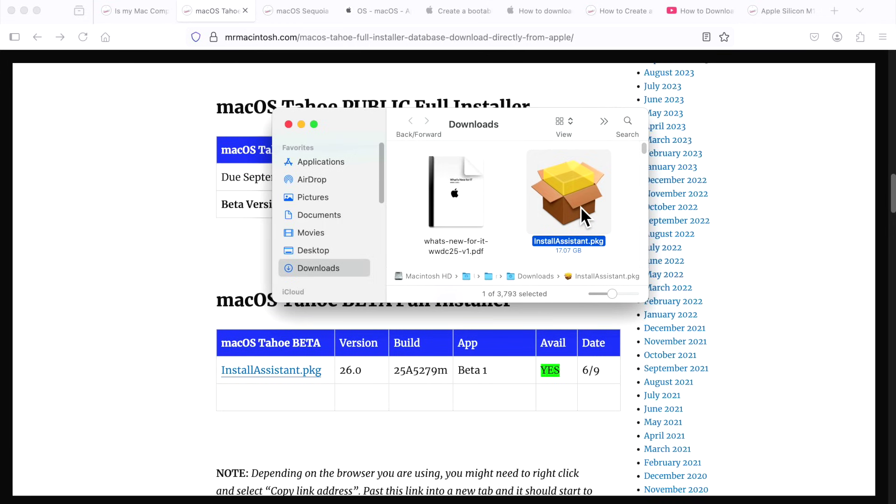
{"action": "double_click", "coordinate": [582, 207]}
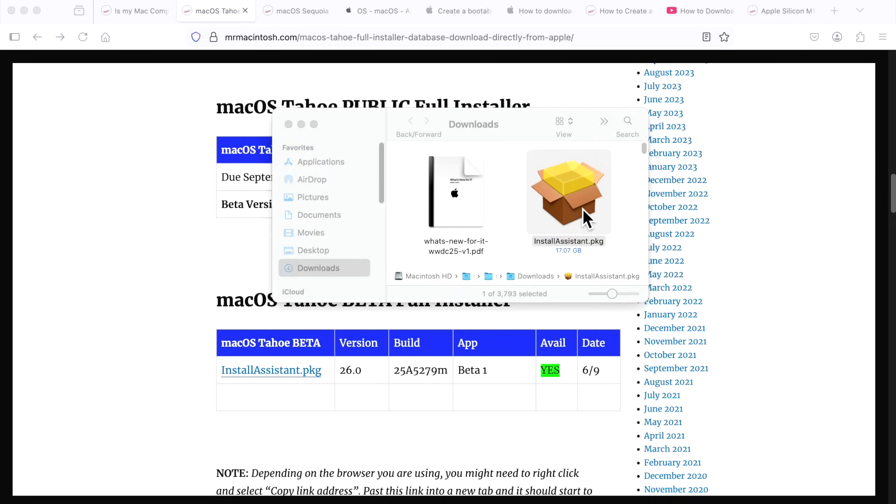
{"action": "left_click_drag", "start_coordinate": [510, 206], "coordinate": [552, 110]}
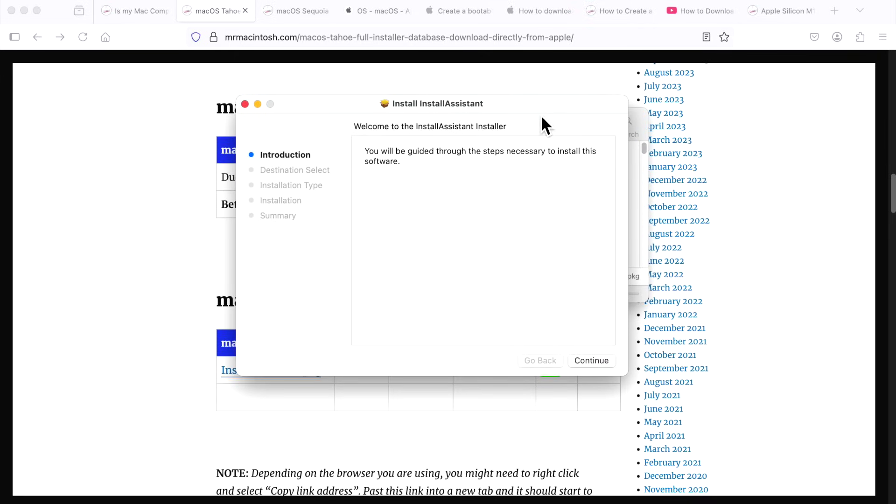
- Install InstallAssistant on Macintosh HD and keep the package instead of moving it to Trash
{"action": "left_click", "coordinate": [583, 361]}
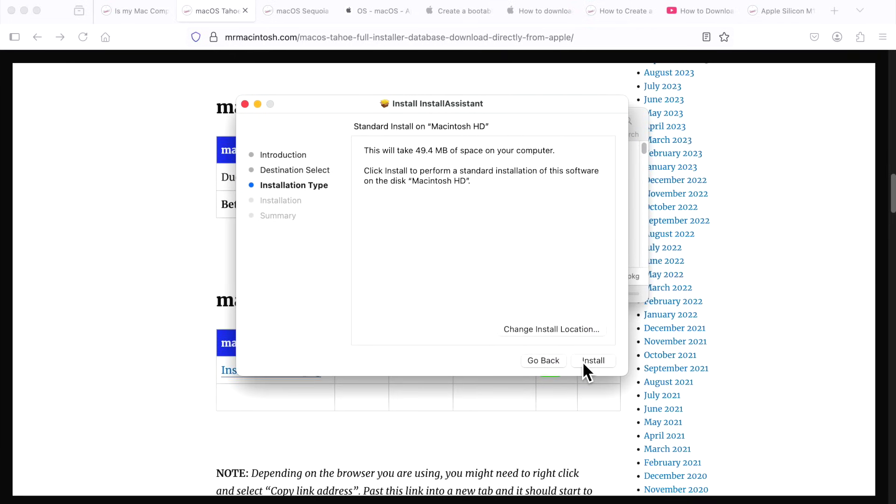
{"action": "left_click", "coordinate": [583, 361]}
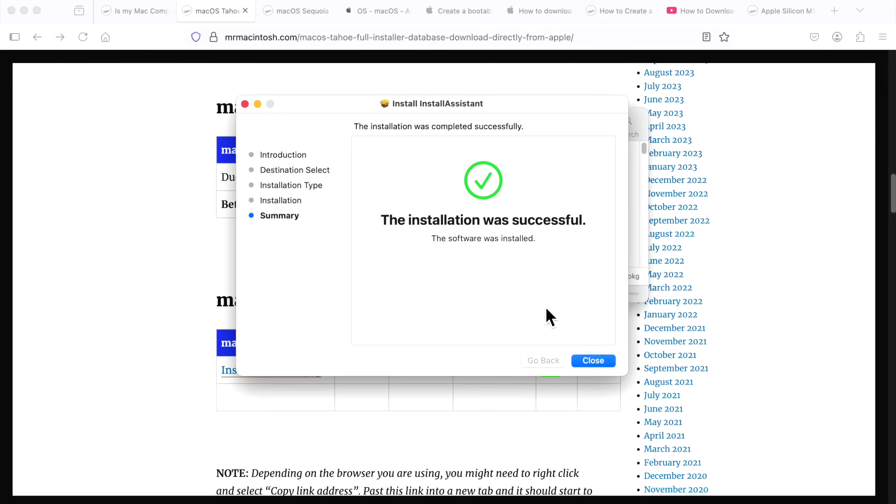
{"action": "left_click", "coordinate": [589, 361]}
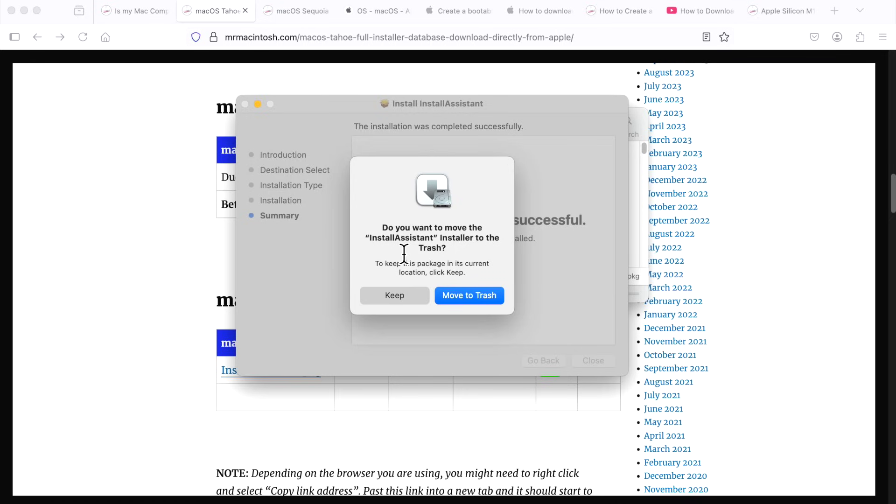
{"action": "left_click", "coordinate": [402, 294]}
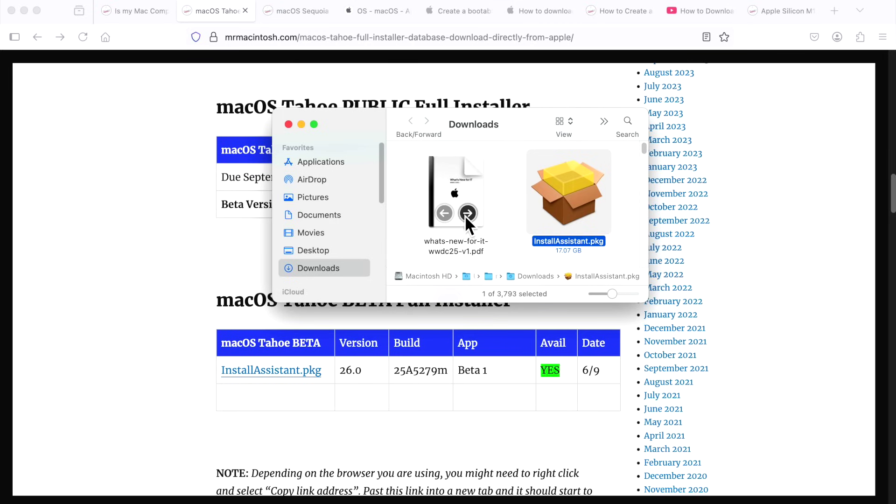
- Show Applications with Cmd+Shift+A and compare the Install macOS Beta and Install macOS Tahoe apps
{"action": "key", "text": "super+shift+a"}
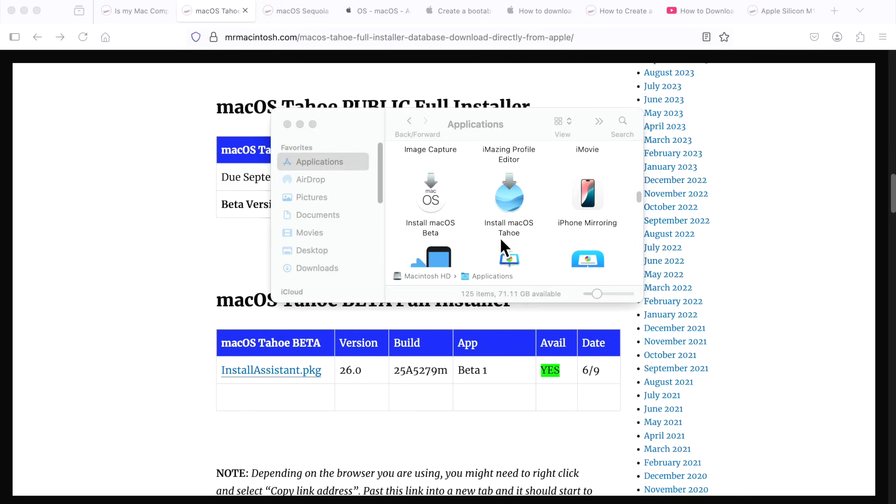
{"action": "left_click", "coordinate": [432, 210]}
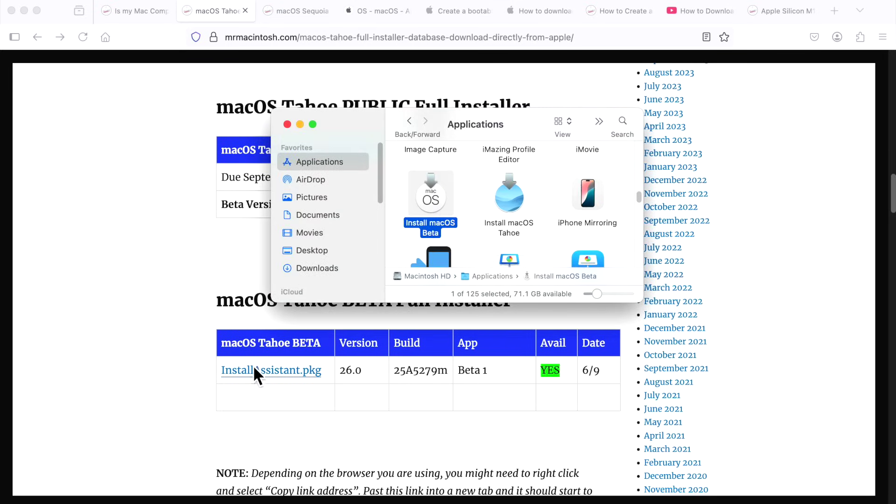
{"action": "left_click", "coordinate": [514, 200]}
{"action": "left_click", "coordinate": [435, 203]}
{"action": "left_click", "coordinate": [506, 202]}
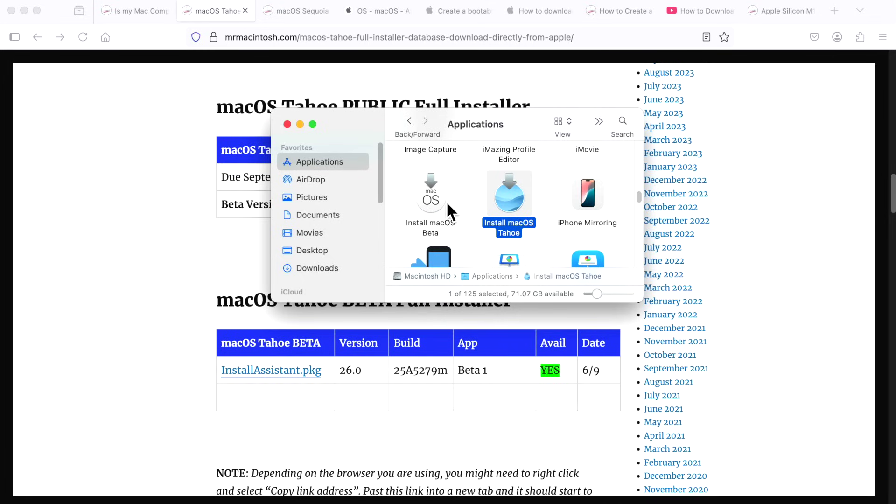
{"action": "left_click", "coordinate": [441, 205]}
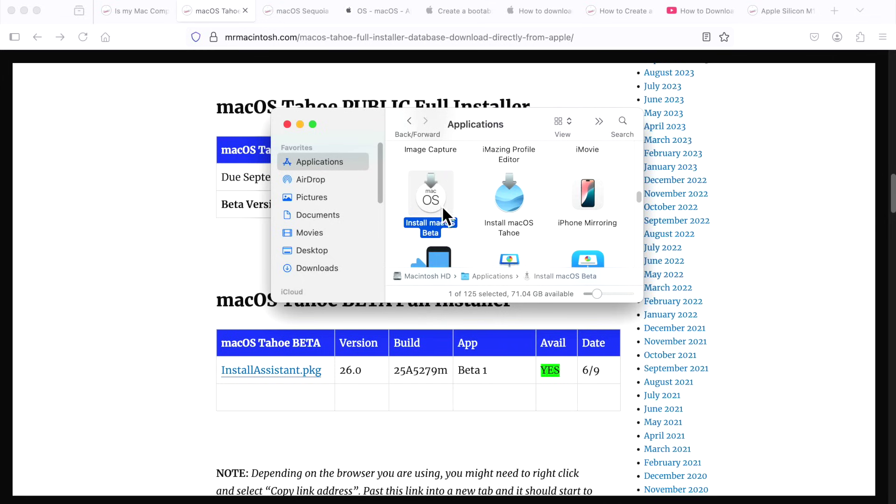
{"action": "left_click", "coordinate": [476, 227]}
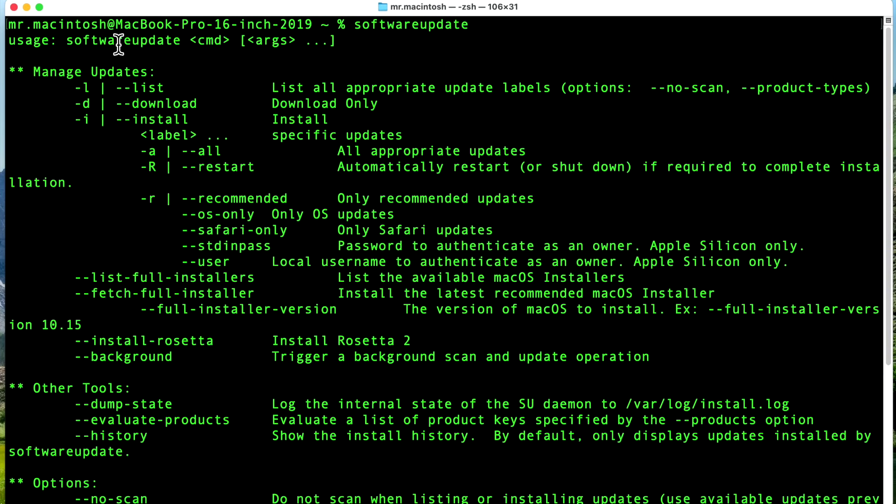
- Highlight softwareupdate and its --list-full-installers and --fetch-full-installer options in the help text
{"action": "left_click_drag", "start_coordinate": [67, 42], "coordinate": [188, 44]}
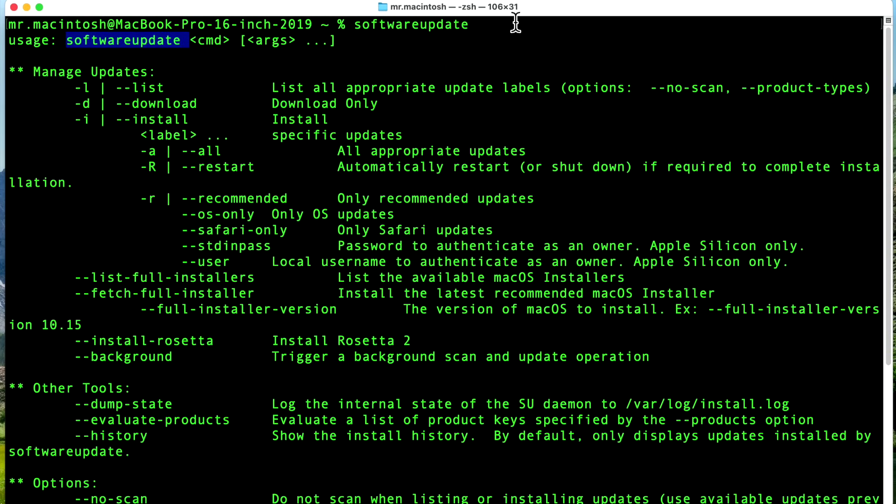
{"action": "left_click_drag", "start_coordinate": [358, 32], "coordinate": [477, 24]}
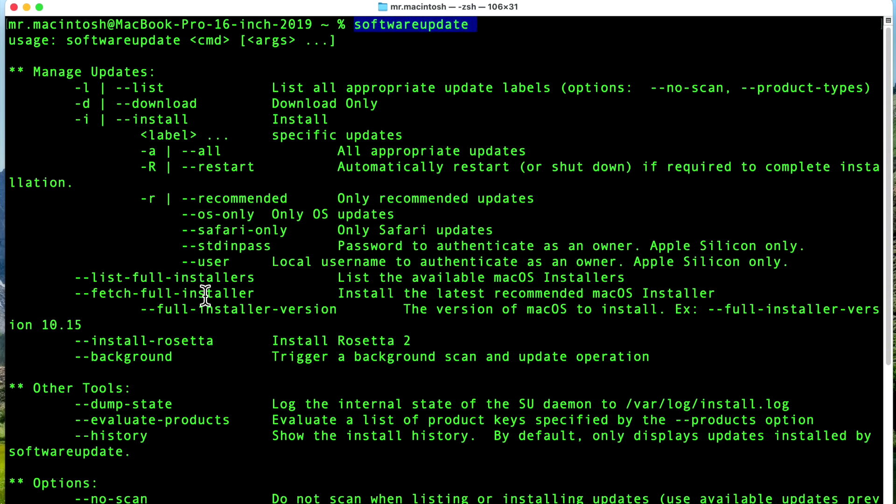
{"action": "left_click_drag", "start_coordinate": [261, 294], "coordinate": [20, 275]}
{"action": "left_click", "coordinate": [150, 281]}
{"action": "left_click_drag", "start_coordinate": [270, 293], "coordinate": [74, 280]}
{"action": "left_click_drag", "start_coordinate": [261, 294], "coordinate": [66, 299]}
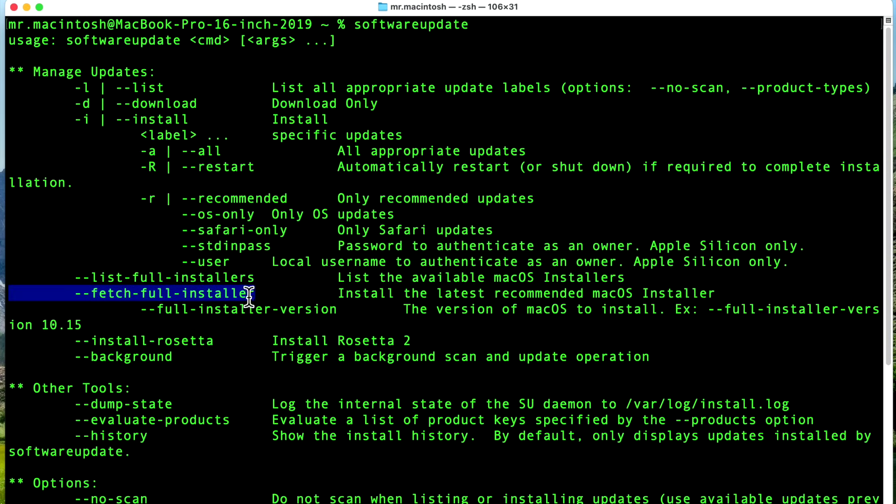
{"action": "left_click", "coordinate": [271, 301]}
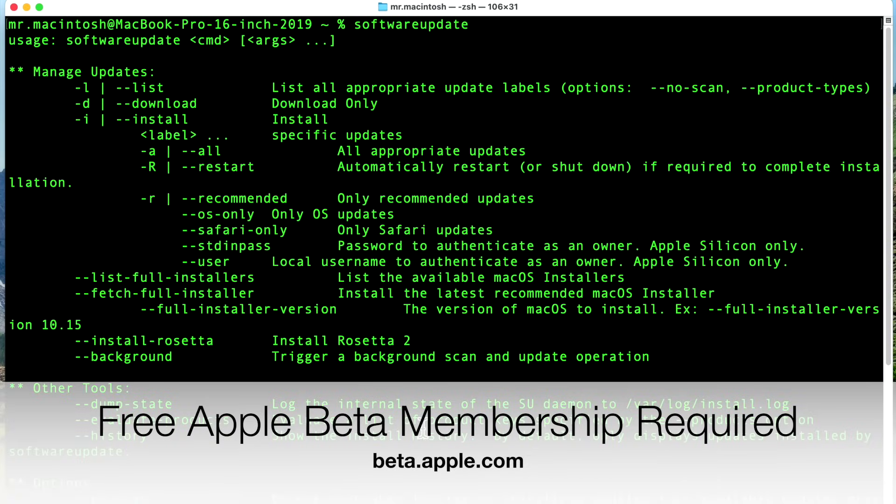
- Set Software Update's Beta Updates option to macOS Tahoe 26 Developer Beta
{"action": "key", "text": "super+Tab"}
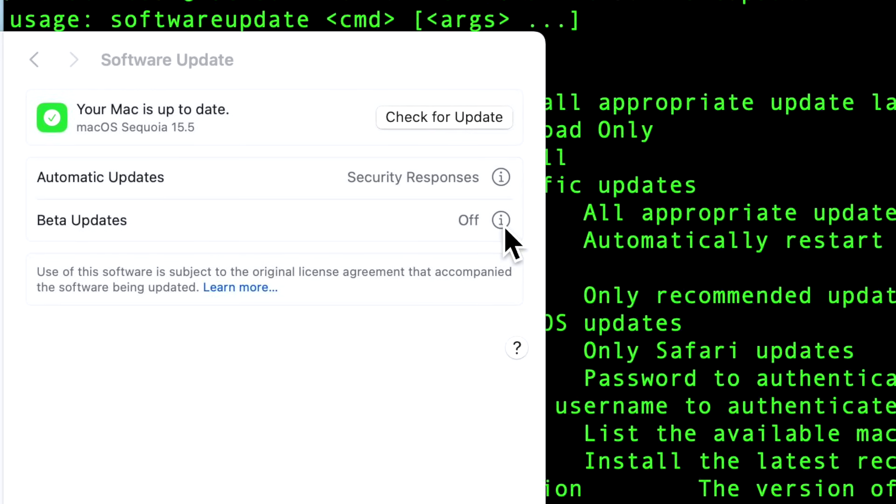
{"action": "left_click", "coordinate": [501, 220]}
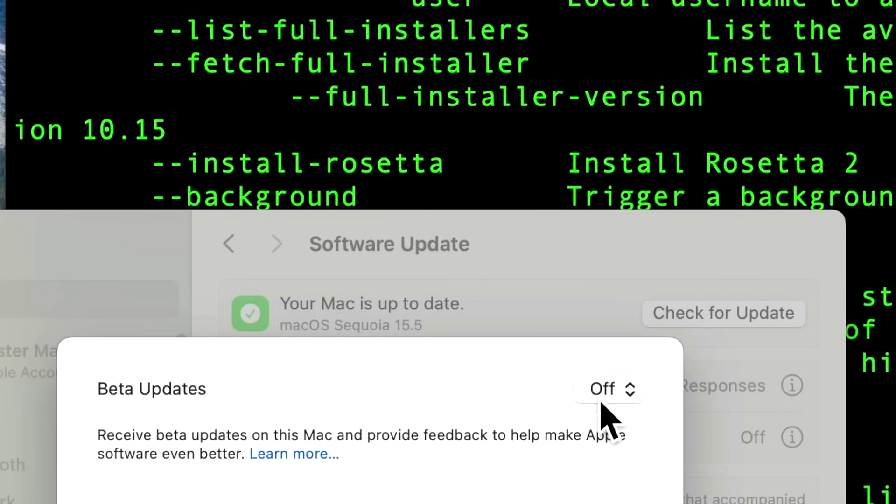
{"action": "left_click", "coordinate": [612, 390]}
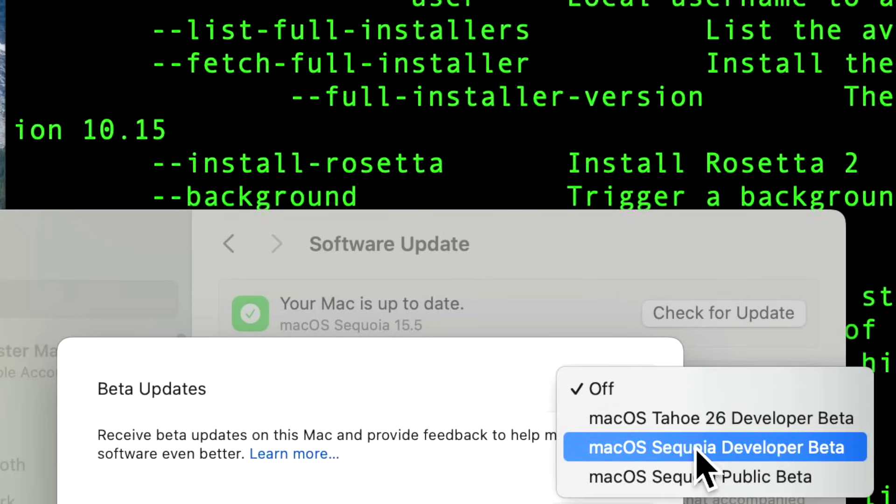
{"action": "left_click", "coordinate": [773, 420]}
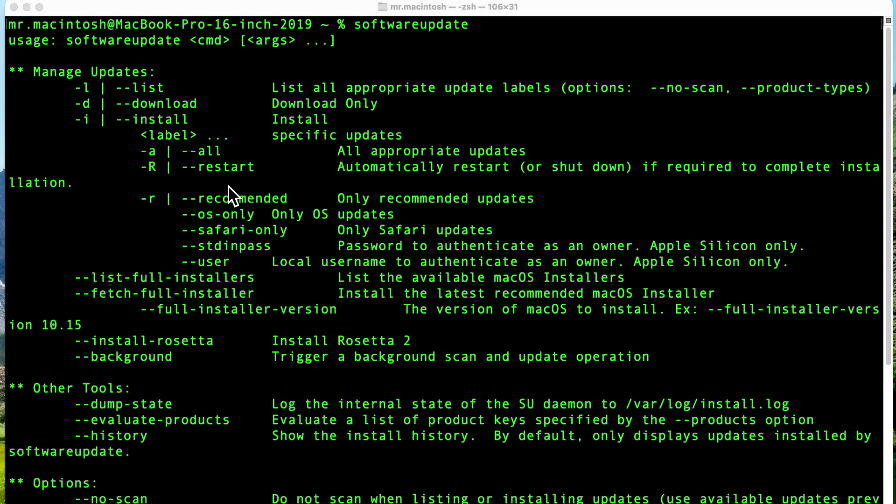
- Clear Terminal and run softwareupdate --list-full-installers to list available full installers
{"action": "double_click", "coordinate": [164, 277]}
{"action": "key", "text": "super+c"}
{"action": "key", "text": "Return"}
{"action": "key", "text": "Return"}
{"action": "key", "text": "Return"}
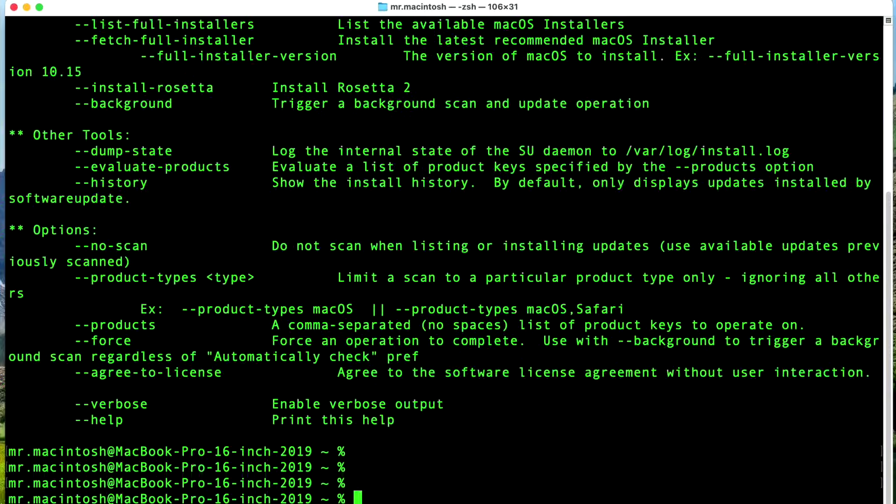
{"action": "key", "text": "ctrl+l"}
{"action": "type", "text": "softwa"}
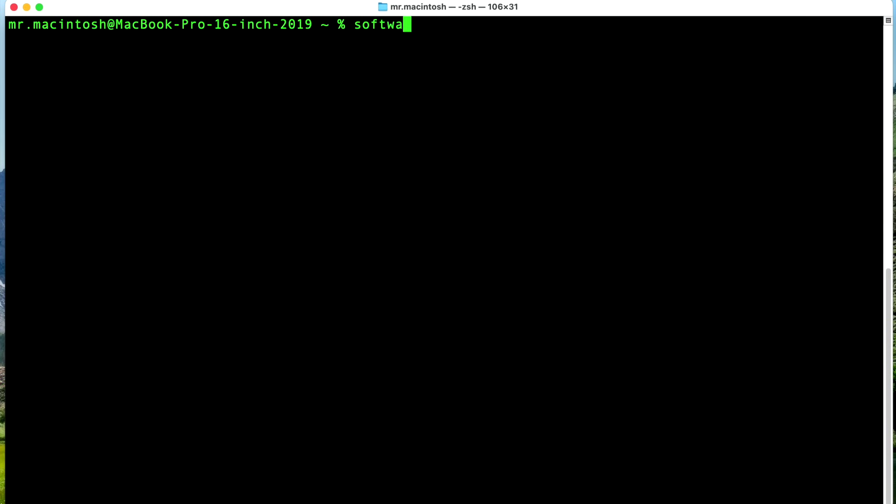
{"action": "type", "text": "reupdate"}
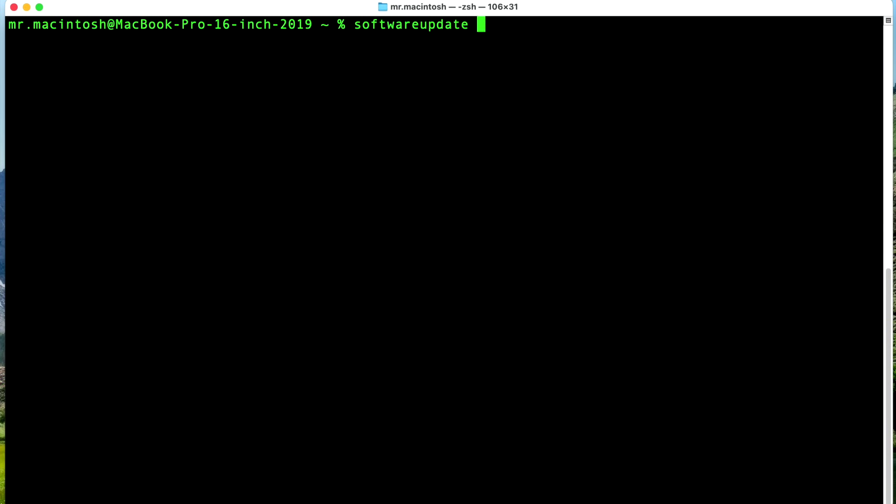
{"action": "key", "text": "super+v"}
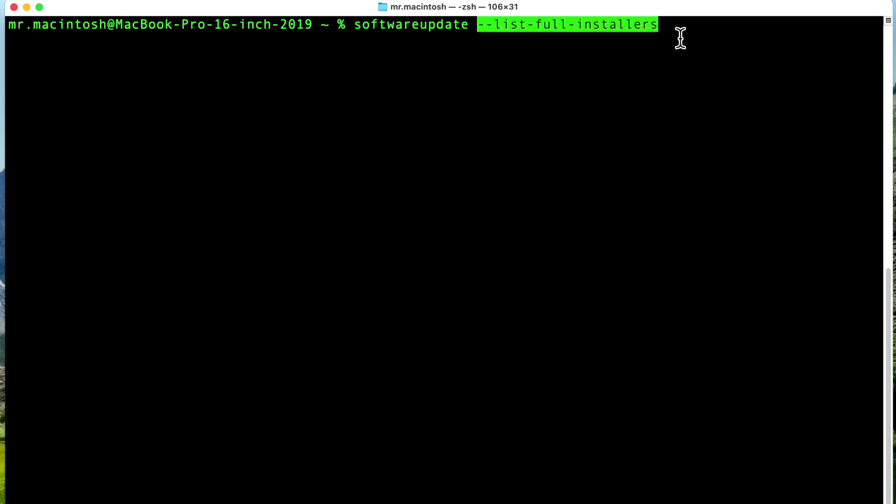
{"action": "key", "text": "Return"}
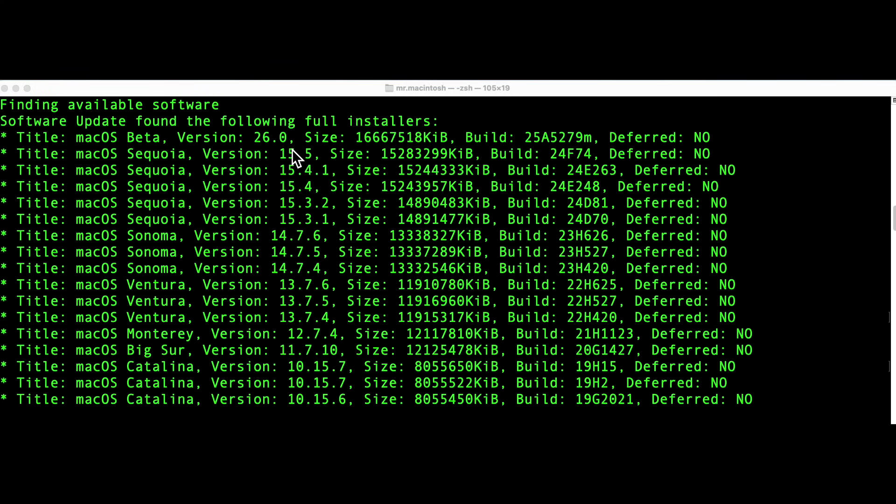
- Run softwareupdate --fetch-full-installer --full-installer-version 26.0 in Terminal
{"action": "type", "text": "s"}
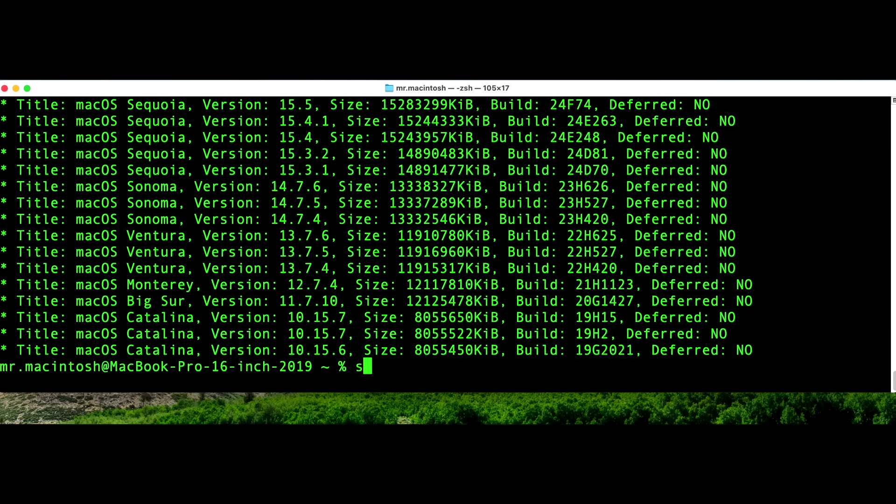
{"action": "type", "text": "oftwareupdate"}
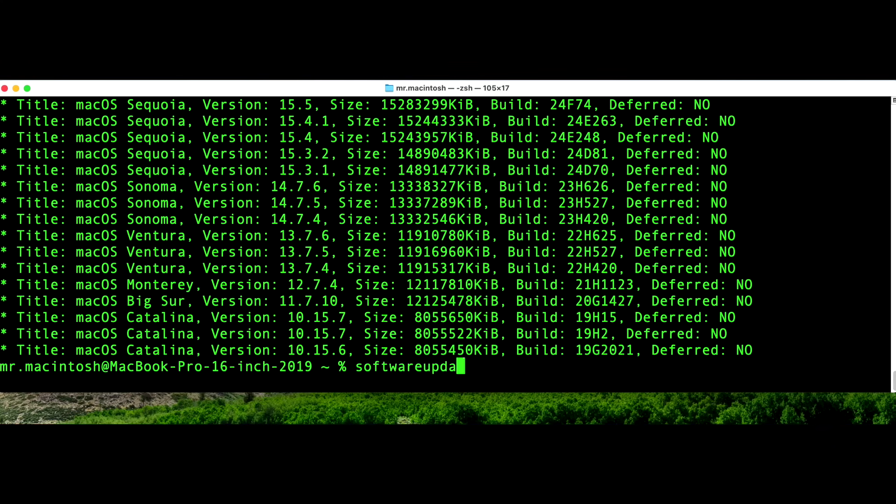
{"action": "type", "text": " --fetch-"}
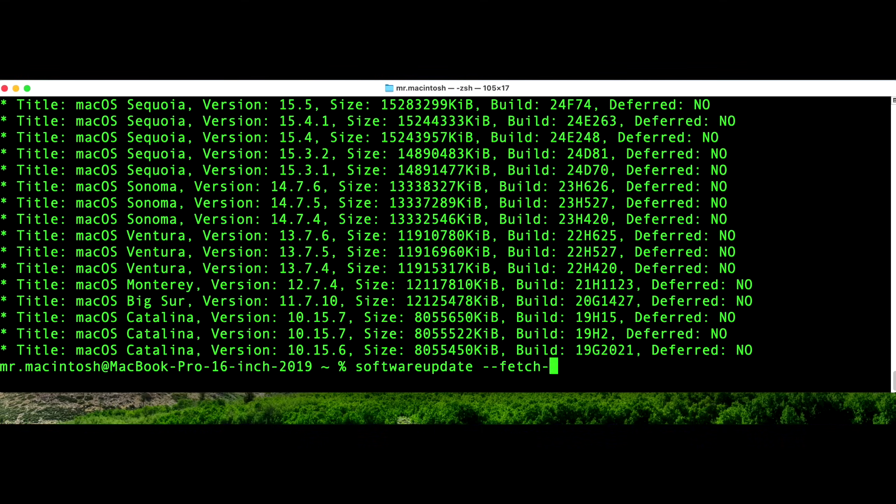
{"action": "type", "text": "full-i"}
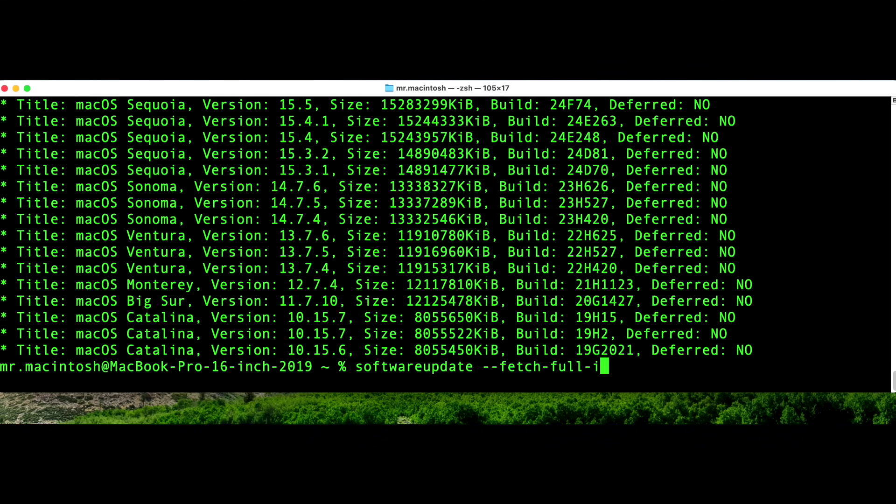
{"action": "type", "text": "nstaller "}
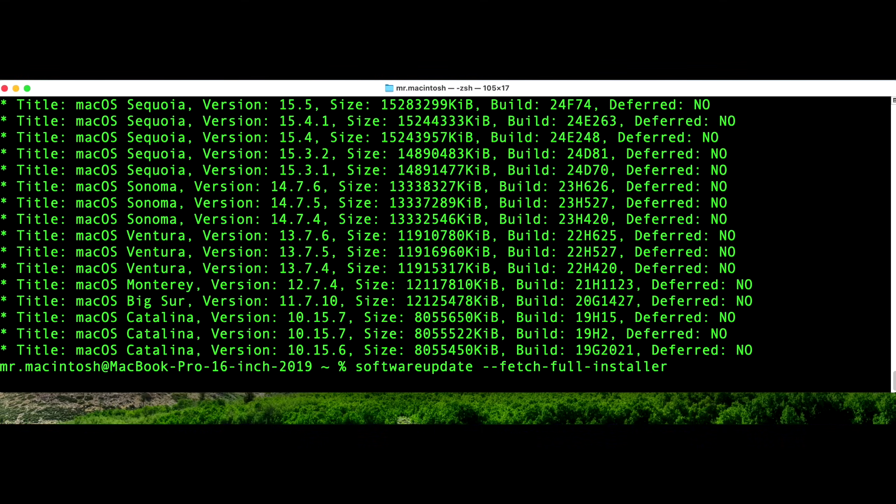
{"action": "type", "text": "--full-in"}
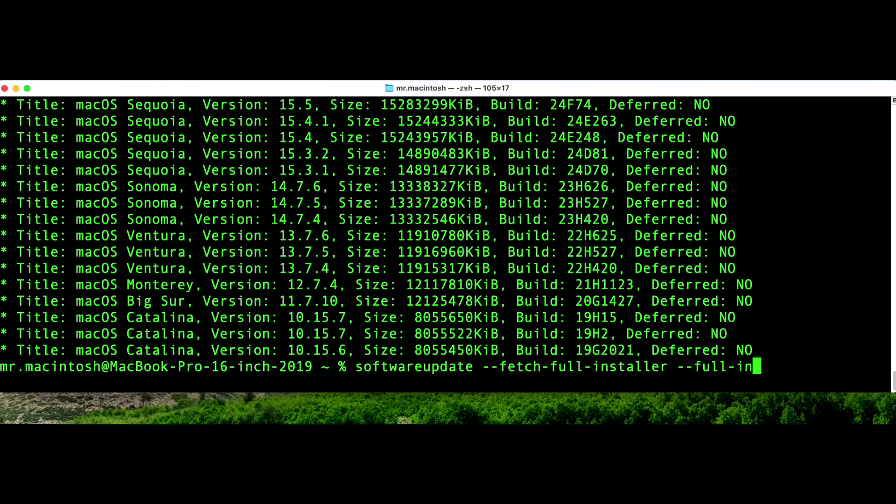
{"action": "type", "text": "staller-"}
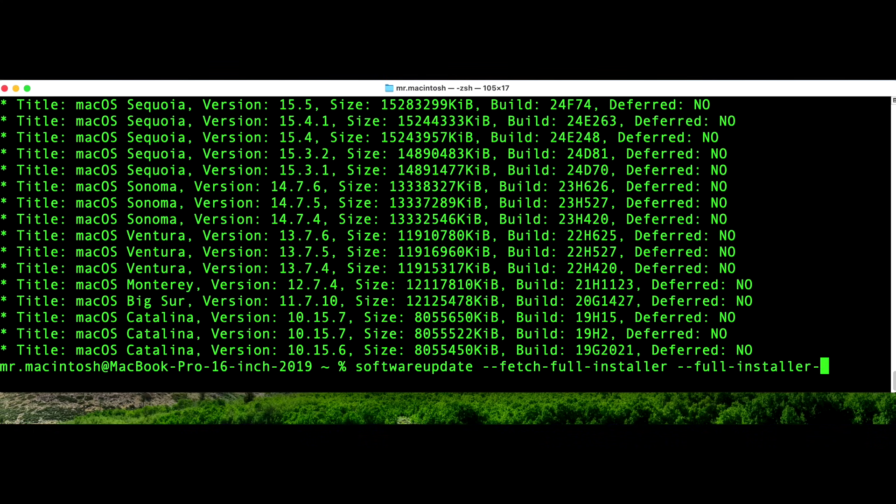
{"action": "type", "text": "version"}
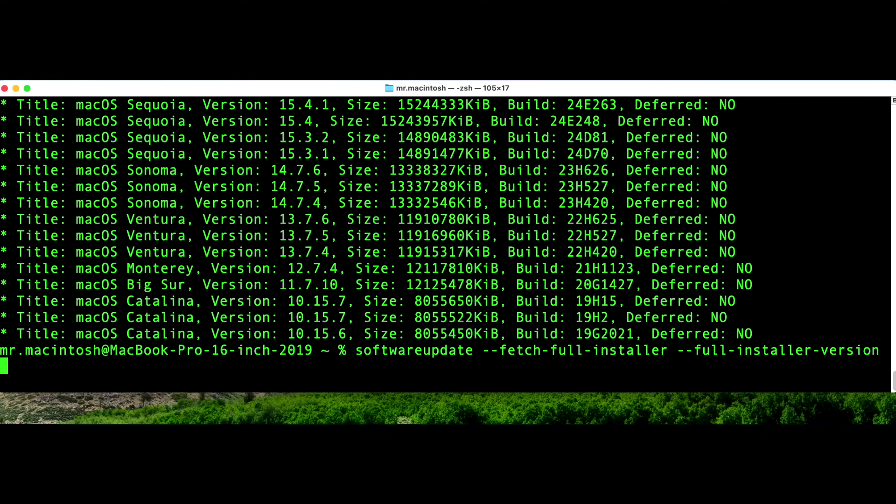
{"action": "type", "text": "26.0"}
{"action": "key", "text": "Return"}
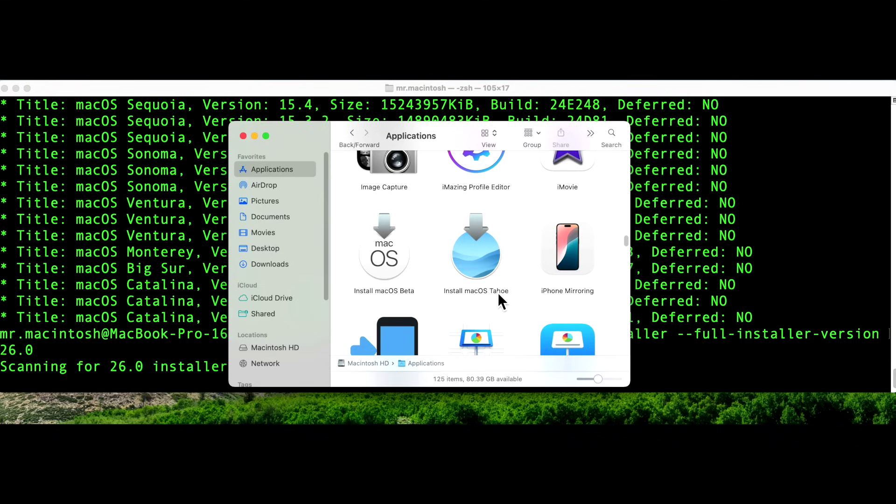
- Switch to the full-screen Firefox space showing the App Store links article
{"action": "key", "text": "ctrl+Left"}
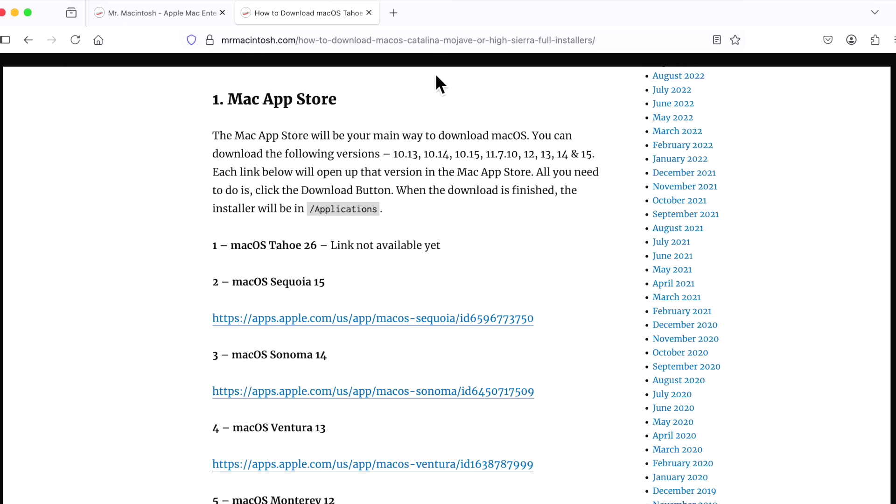
- Open the article's macOS Sequoia link in the Mac App Store, allowing the handoff
{"action": "scroll", "coordinate": [439, 208], "scroll_direction": "down", "scroll_amount": 5}
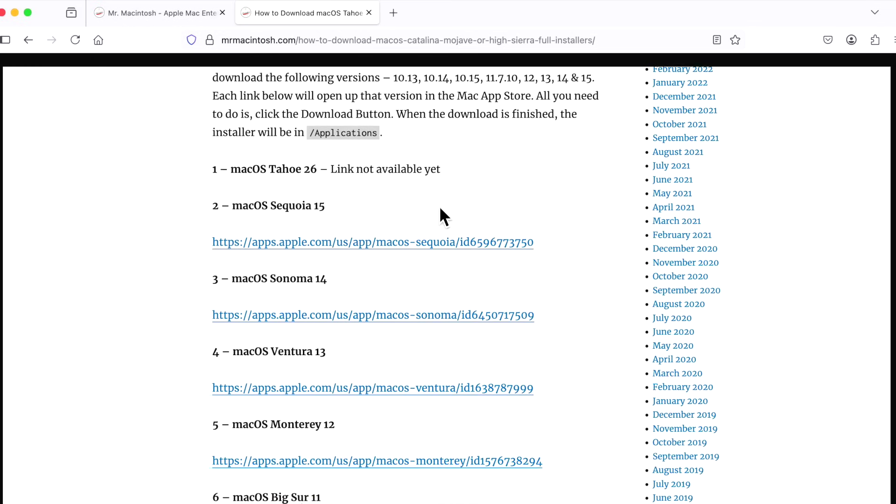
{"action": "scroll", "coordinate": [446, 218], "scroll_direction": "down", "scroll_amount": 7}
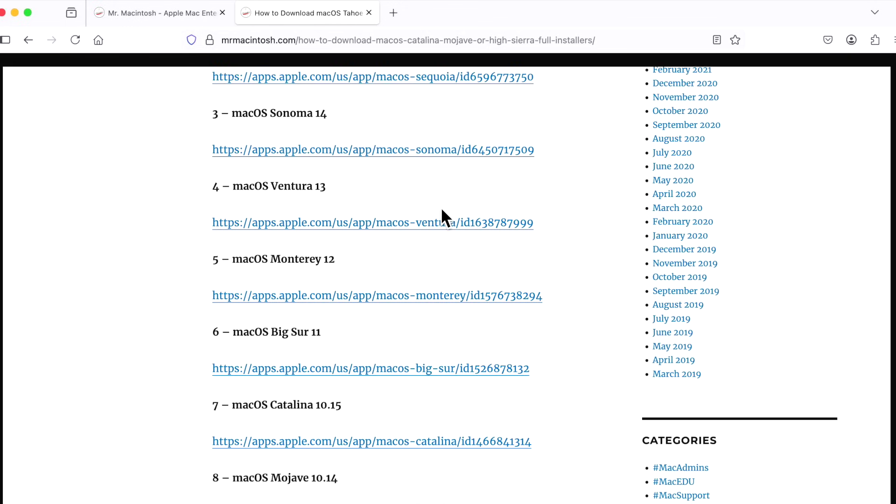
{"action": "scroll", "coordinate": [441, 209], "scroll_direction": "down", "scroll_amount": 7}
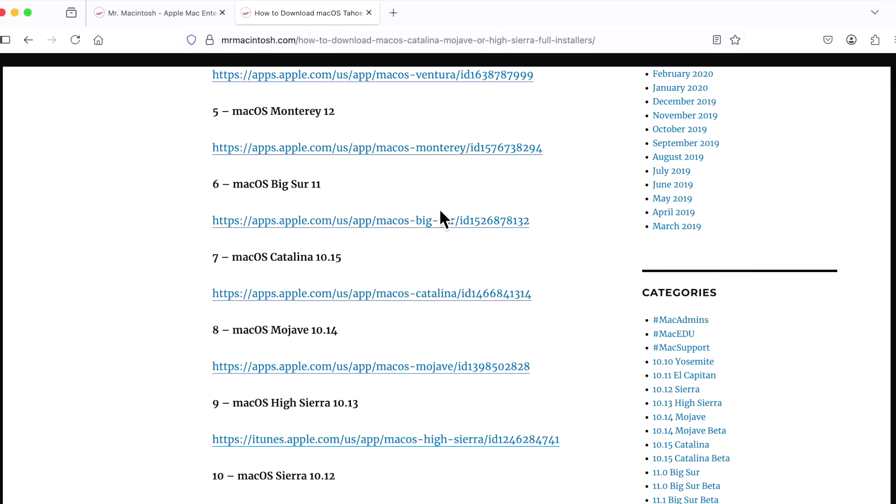
{"action": "scroll", "coordinate": [441, 218], "scroll_direction": "up", "scroll_amount": 20}
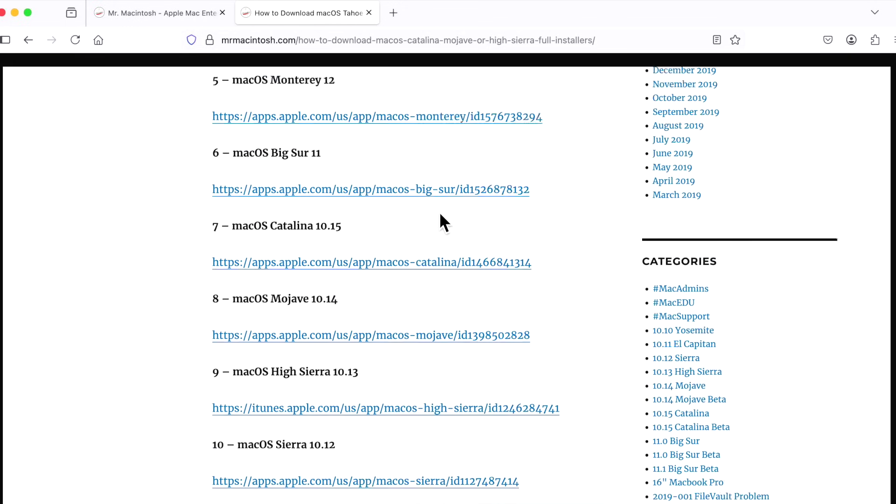
{"action": "scroll", "coordinate": [441, 215], "scroll_direction": "up", "scroll_amount": 1}
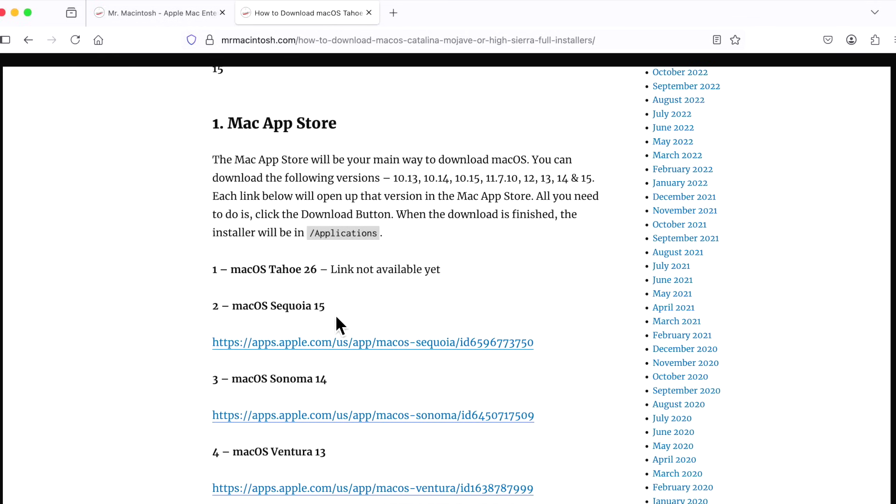
{"action": "left_click", "coordinate": [360, 353]}
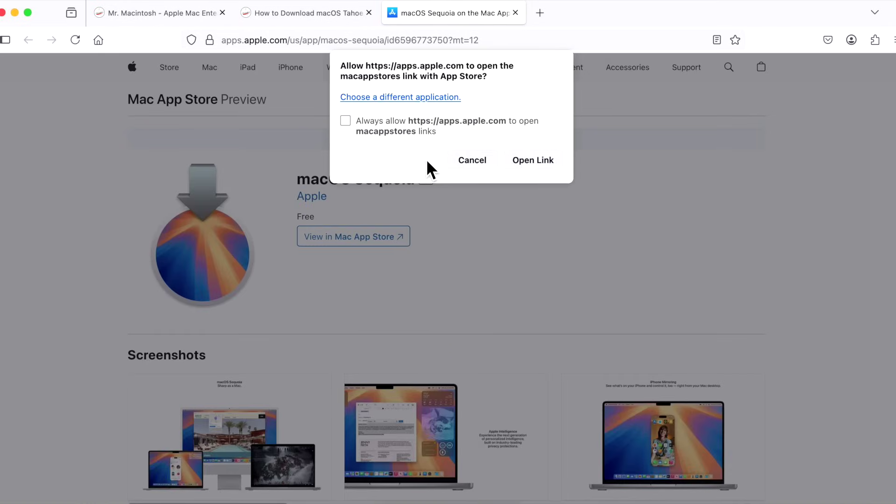
{"action": "left_click", "coordinate": [546, 158]}
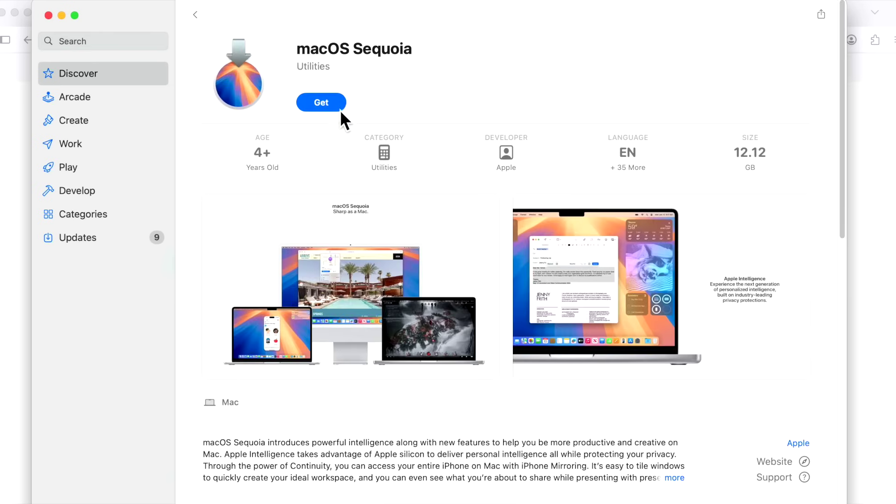
- Request the macOS Sequoia download and move the Software Update window aside
{"action": "left_click", "coordinate": [337, 107]}
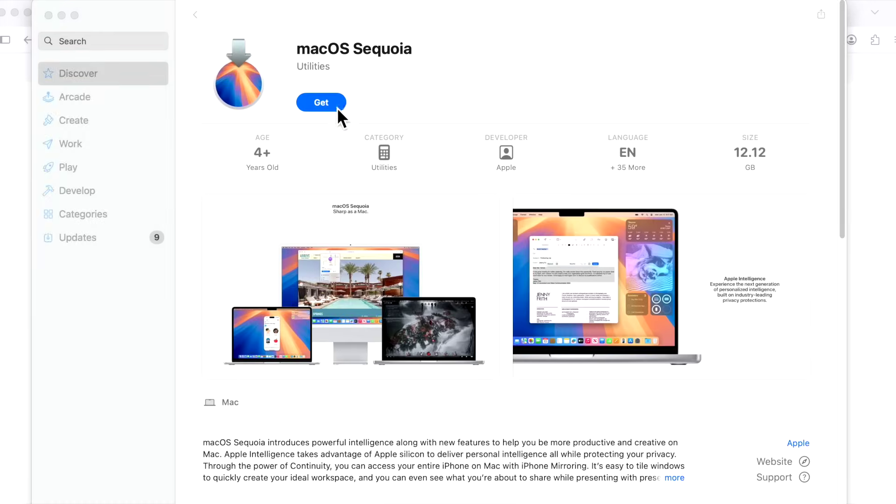
{"action": "left_click_drag", "start_coordinate": [524, 94], "coordinate": [504, 59]}
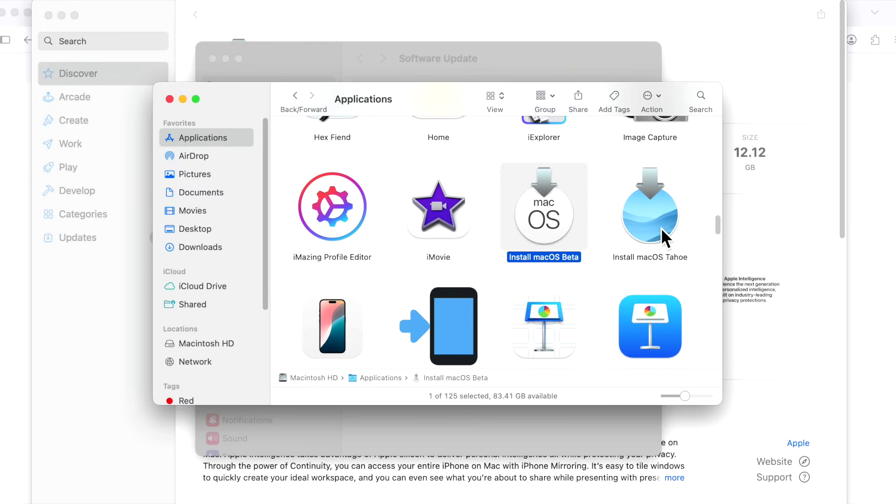
- Deselect items in the Finder Applications folder
{"action": "left_click", "coordinate": [708, 258]}
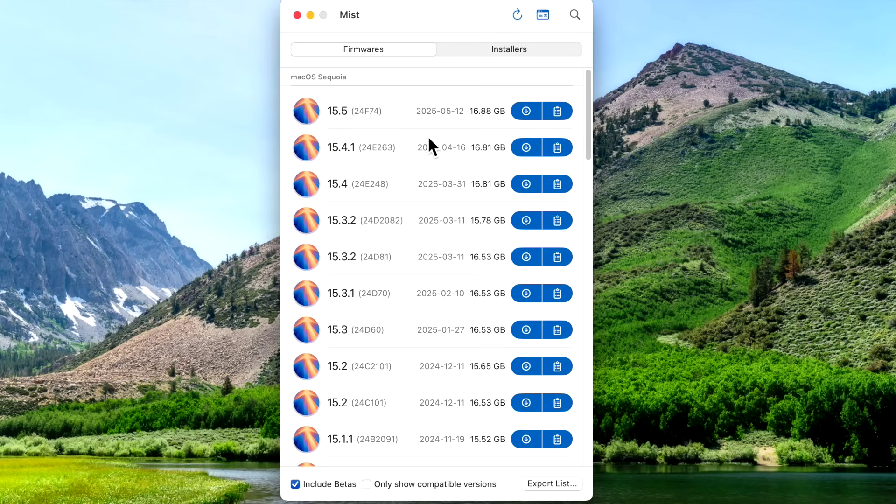
- Scroll through Mist's installer list, including the macOS Sequoia 15.5 beta
{"action": "scroll", "coordinate": [452, 236], "scroll_direction": "down", "scroll_amount": 1}
{"action": "scroll", "coordinate": [452, 236], "scroll_direction": "up", "scroll_amount": 1}
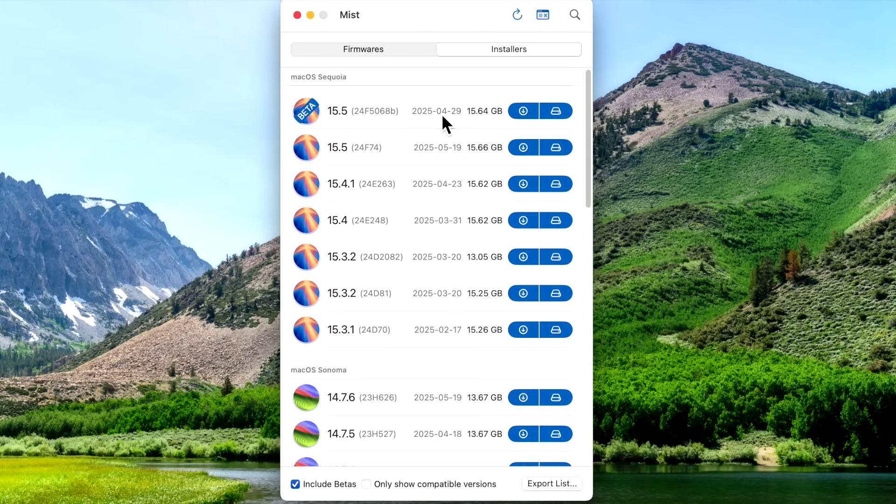
{"action": "scroll", "coordinate": [442, 117], "scroll_direction": "down", "scroll_amount": 5}
{"action": "scroll", "coordinate": [442, 116], "scroll_direction": "up", "scroll_amount": 5}
{"action": "scroll", "coordinate": [439, 135], "scroll_direction": "down", "scroll_amount": 1}
{"action": "scroll", "coordinate": [434, 154], "scroll_direction": "down", "scroll_amount": 2}
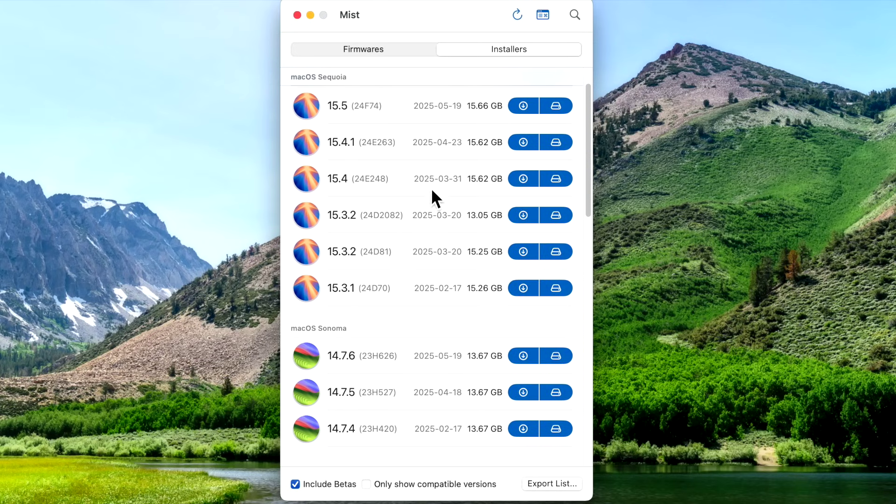
{"action": "scroll", "coordinate": [432, 266], "scroll_direction": "down", "scroll_amount": 1}
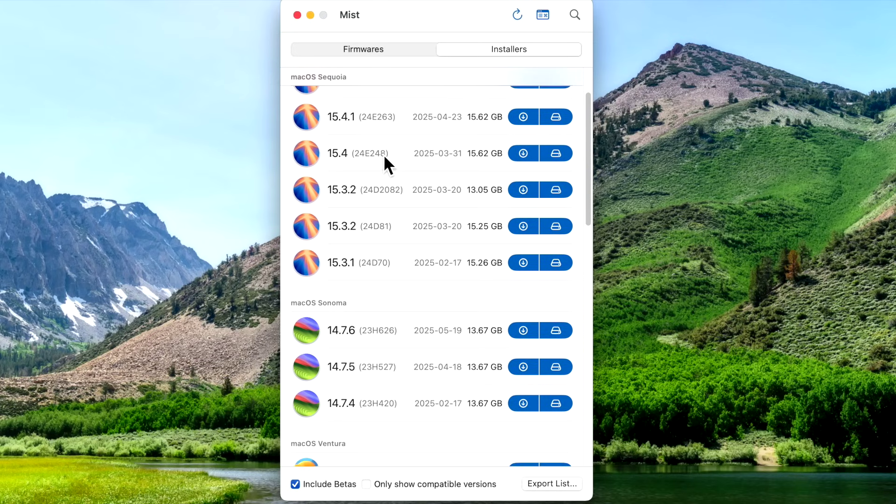
- Review Mist's Installers settings and update catalogs, then return to the Tahoe installer page
{"action": "left_click", "coordinate": [14, 1]}
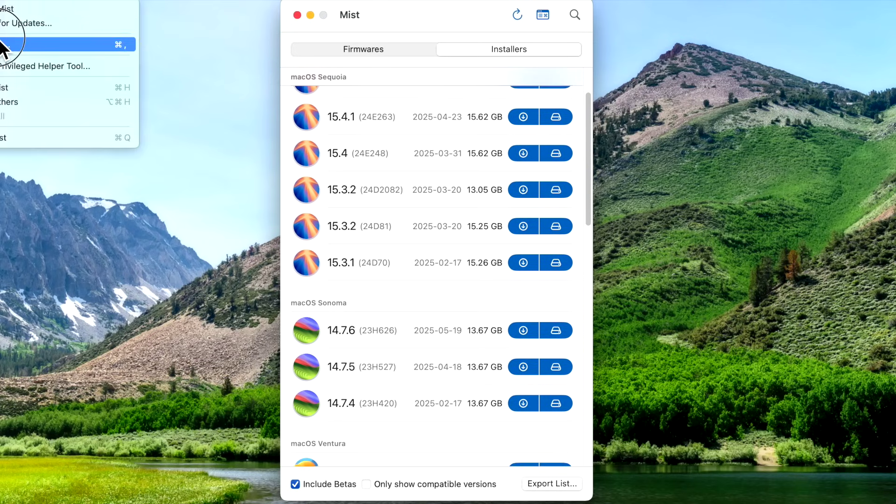
{"action": "left_click", "coordinate": [324, 69]}
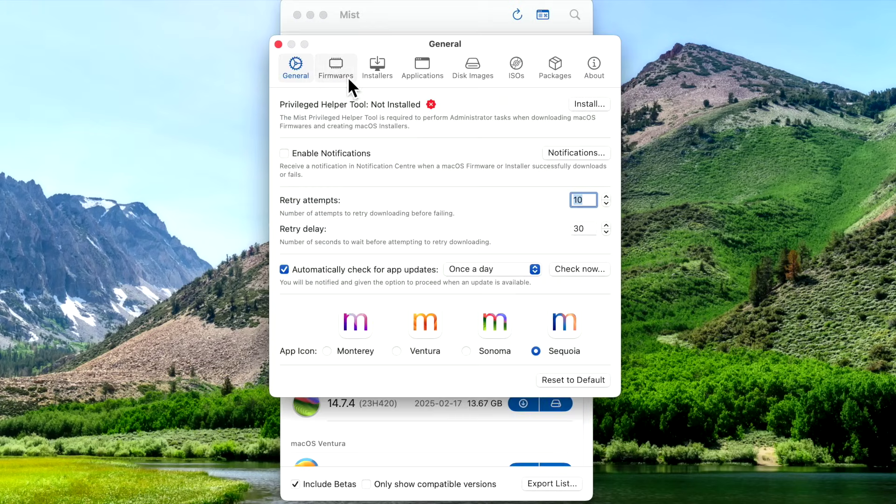
{"action": "left_click", "coordinate": [375, 71]}
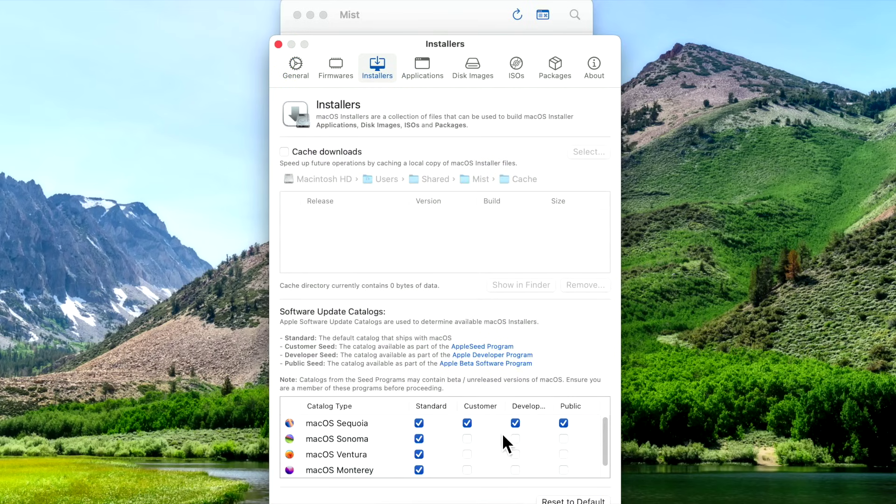
{"action": "left_click_drag", "start_coordinate": [494, 46], "coordinate": [486, 26]}
{"action": "left_click", "coordinate": [269, 25]}
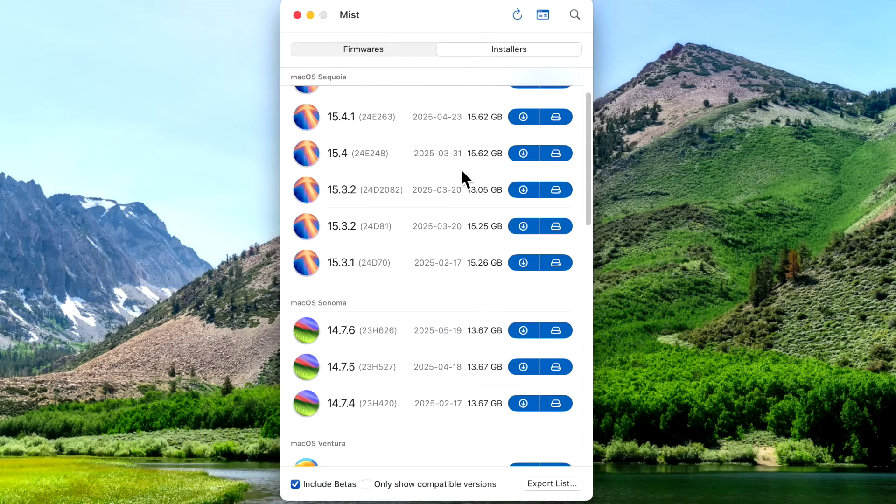
{"action": "scroll", "coordinate": [462, 173], "scroll_direction": "up", "scroll_amount": 3}
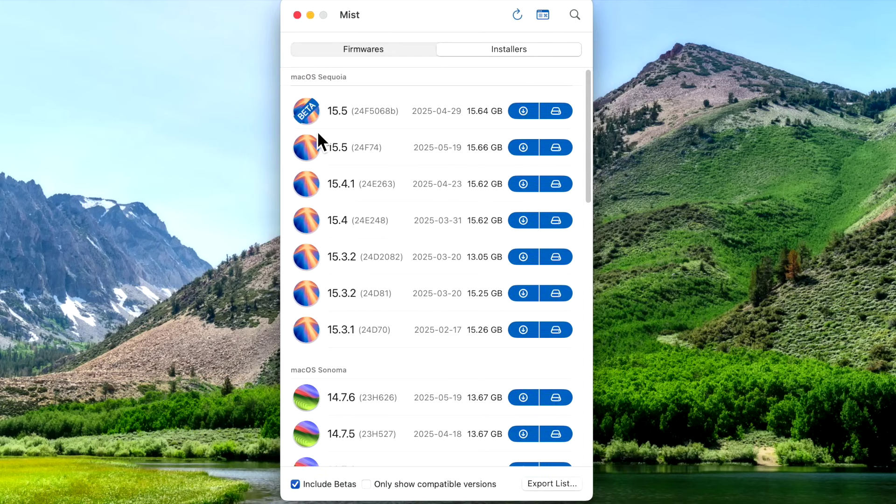
{"action": "key", "text": "ctrl+Left"}
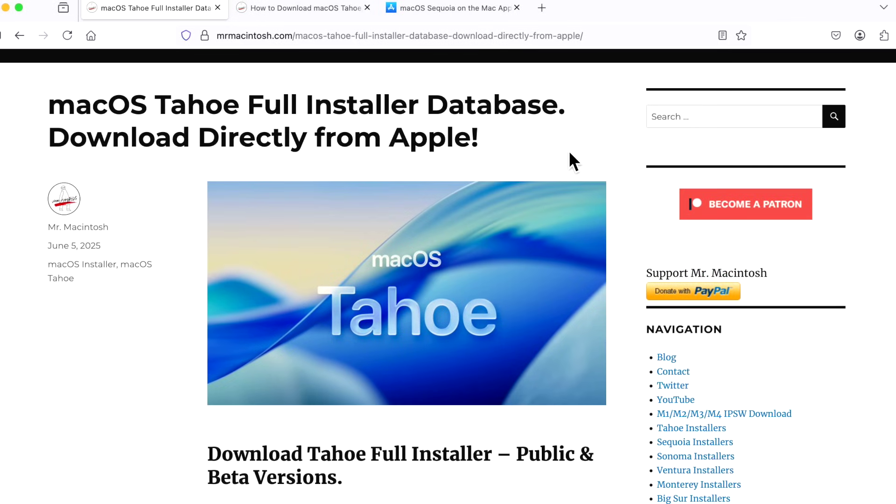